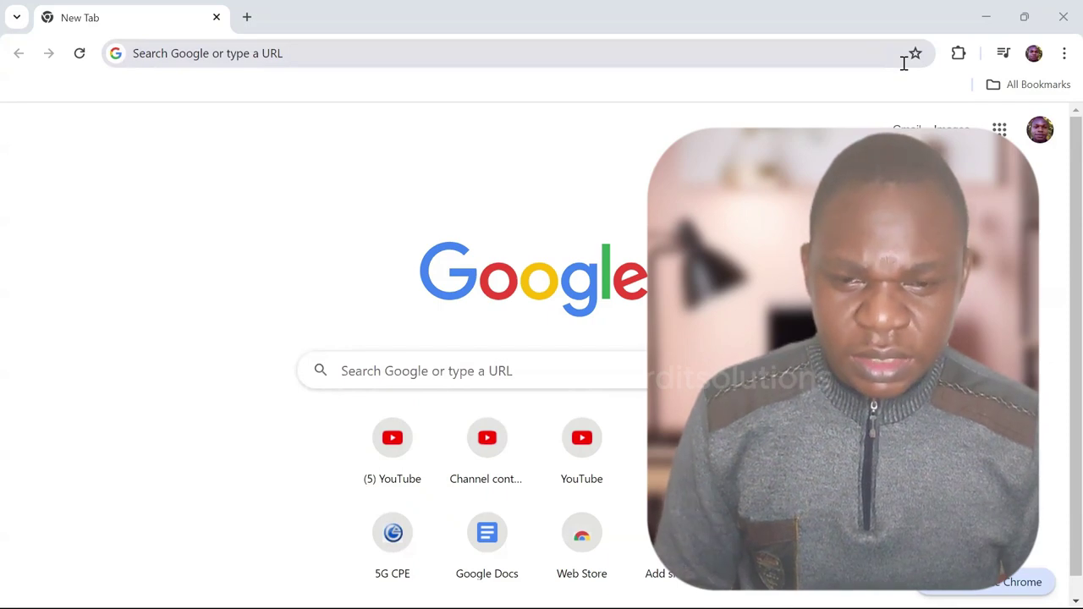
Step: Search the Start menu for "snip" and launch Snipping Tool
key("super")
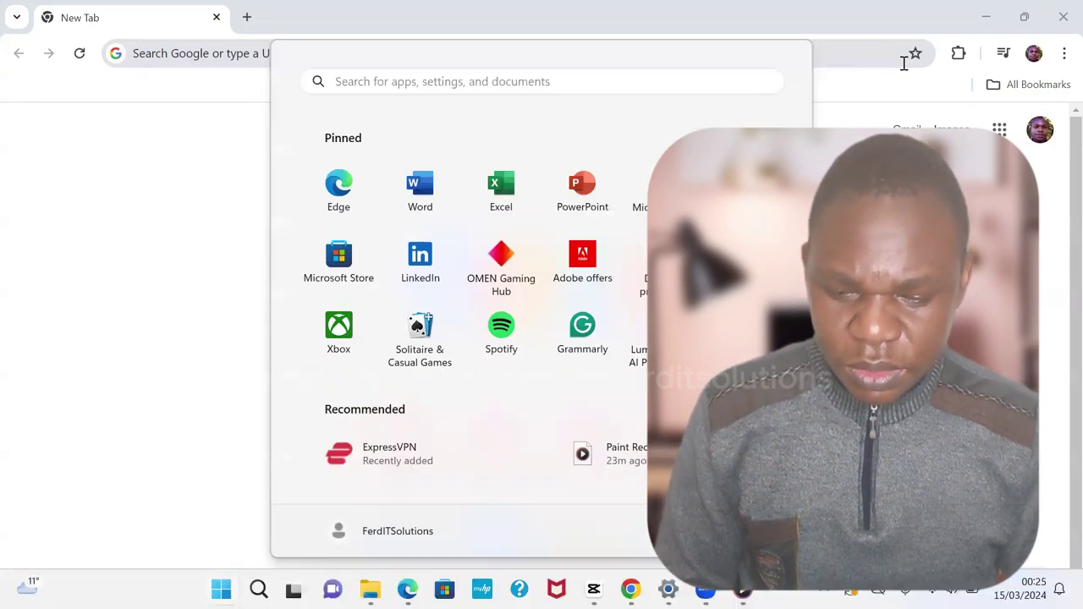
type("snip")
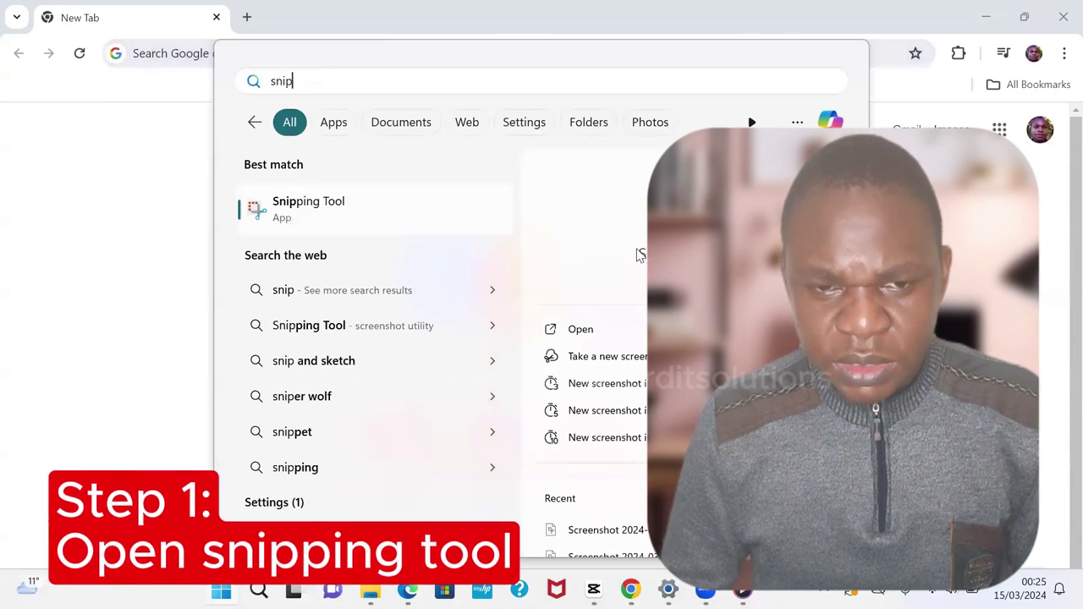
left_click(597, 336)
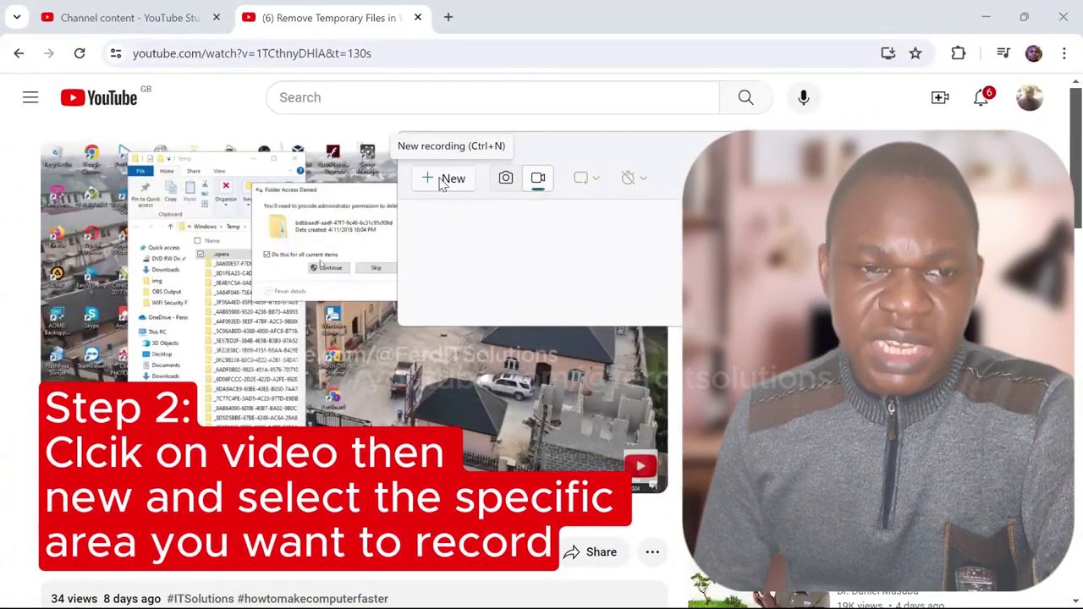
Step: Start a new video recording with + New
left_click(453, 178)
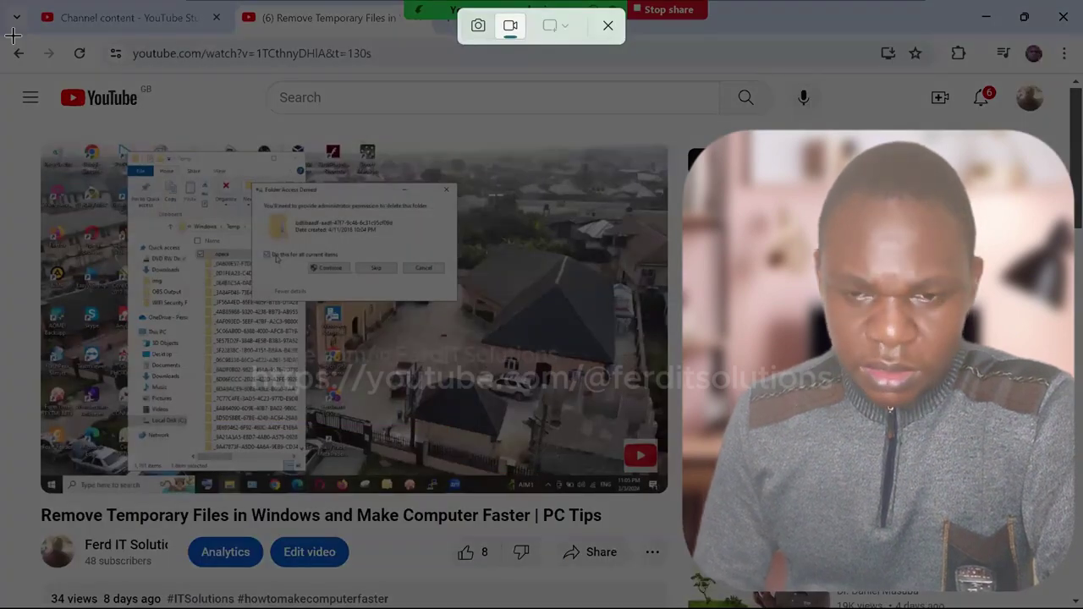
Step: Select the browser window as the recording region and start recording
mouse_move(13, 36)
left_mouse_down()
mouse_move(1064, 581)
mouse_move(1071, 593)
left_mouse_up()
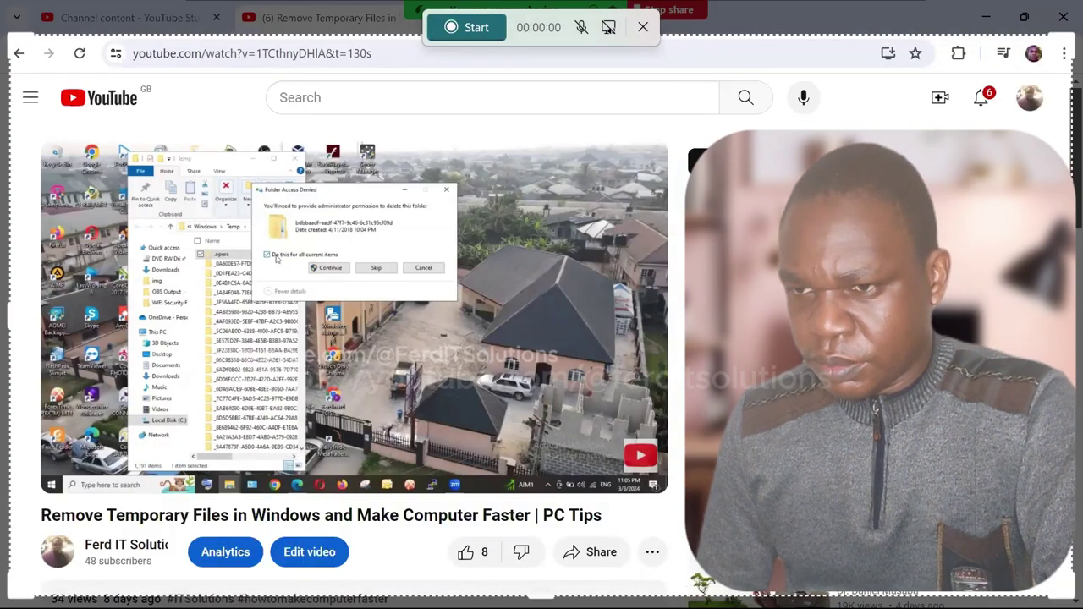
left_click_drag(681, 146, 671, 146)
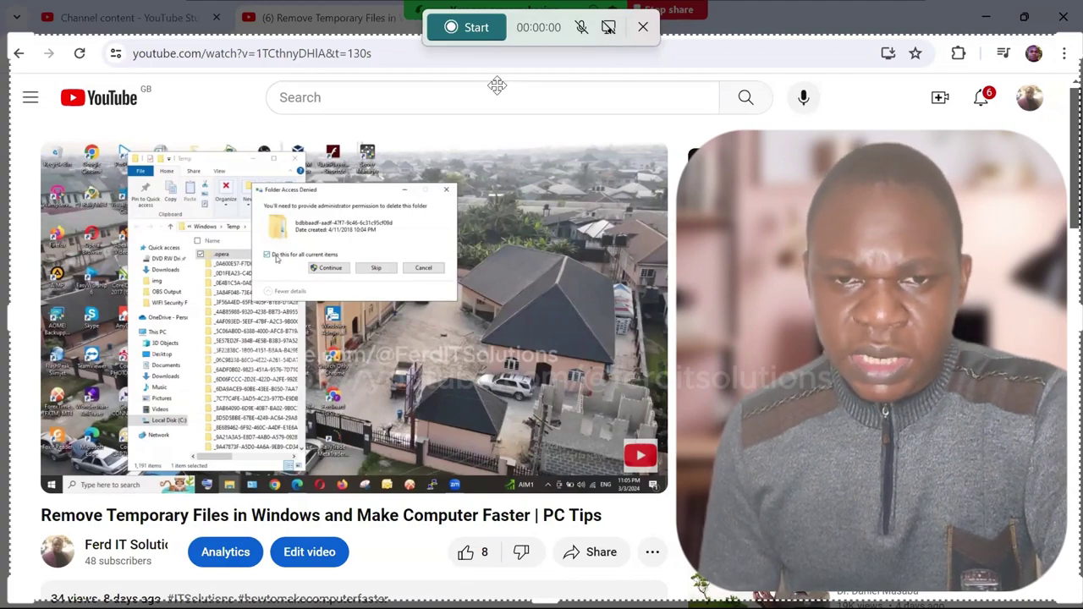
left_click(470, 30)
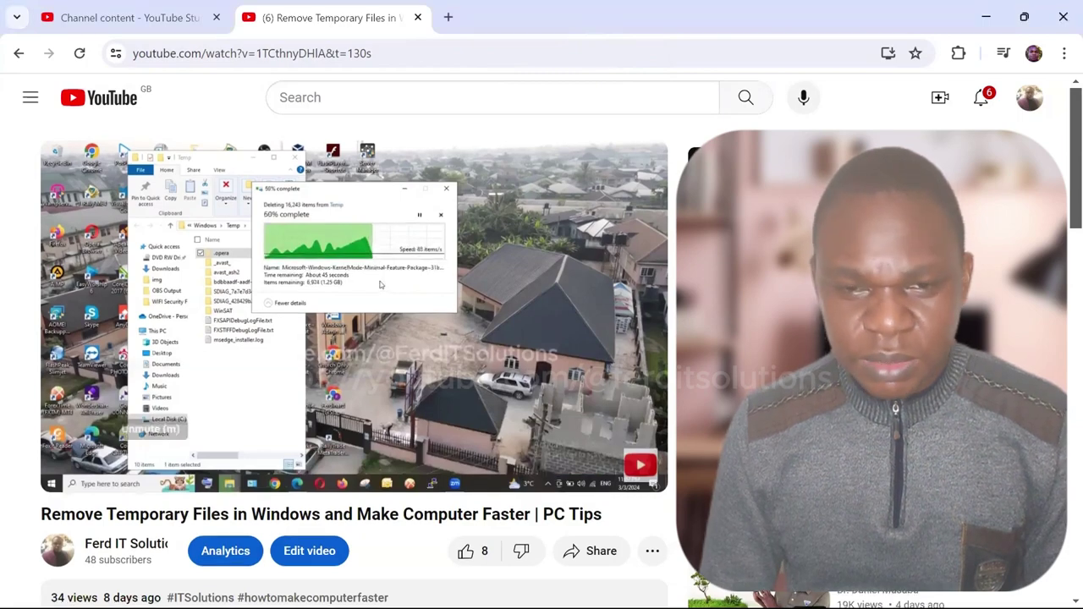
Step: Expand the video description with ...more, scroll through it, then stop recording
scroll(380, 287, "down", 5)
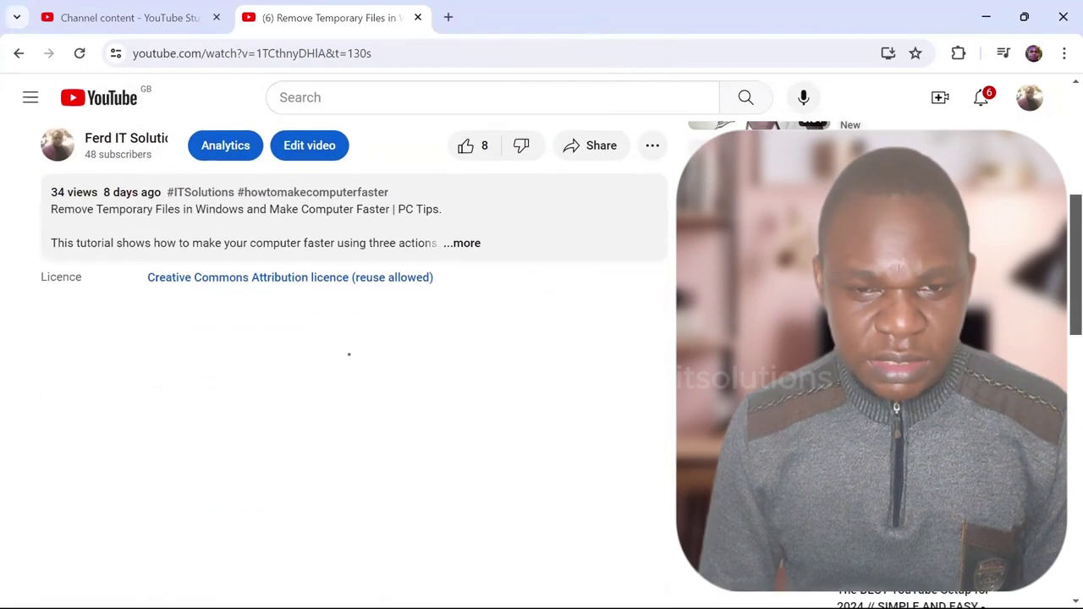
scroll(350, 355, "up", 1)
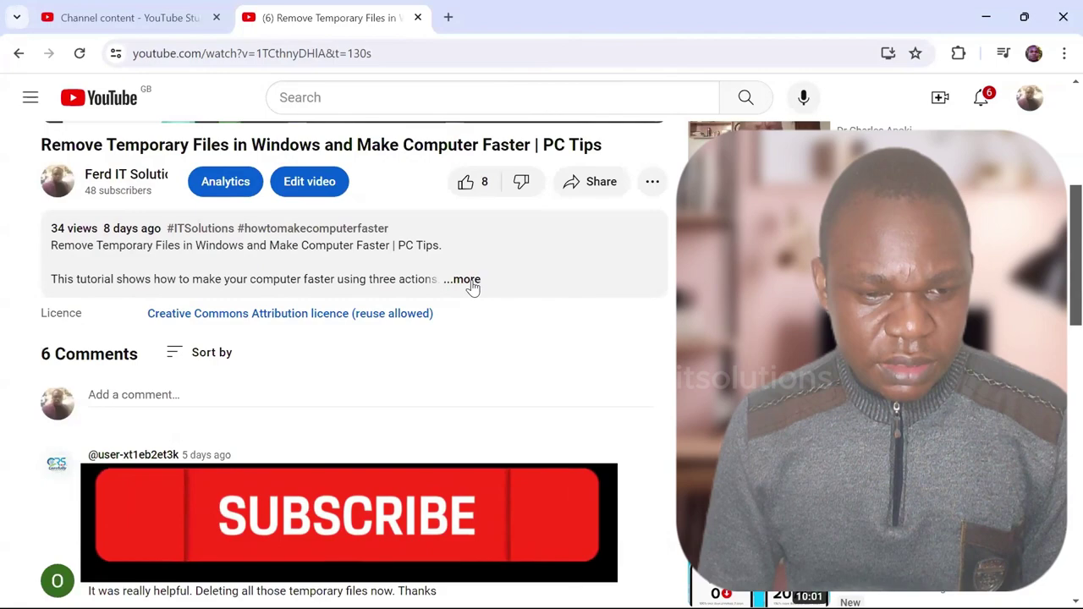
left_click(464, 279)
scroll(473, 285, "down", 6)
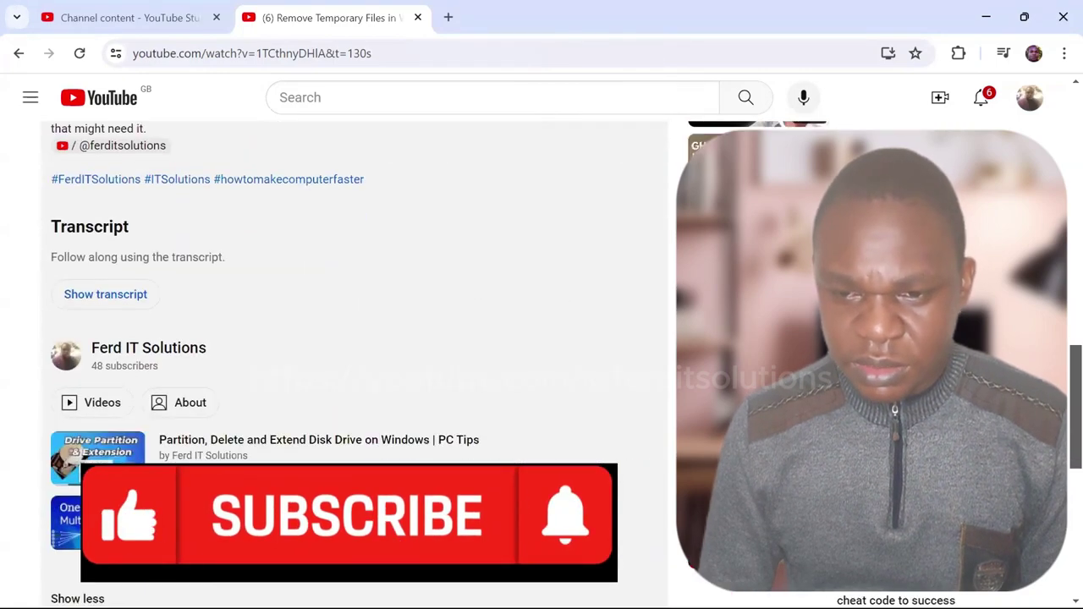
scroll(473, 285, "down", 1)
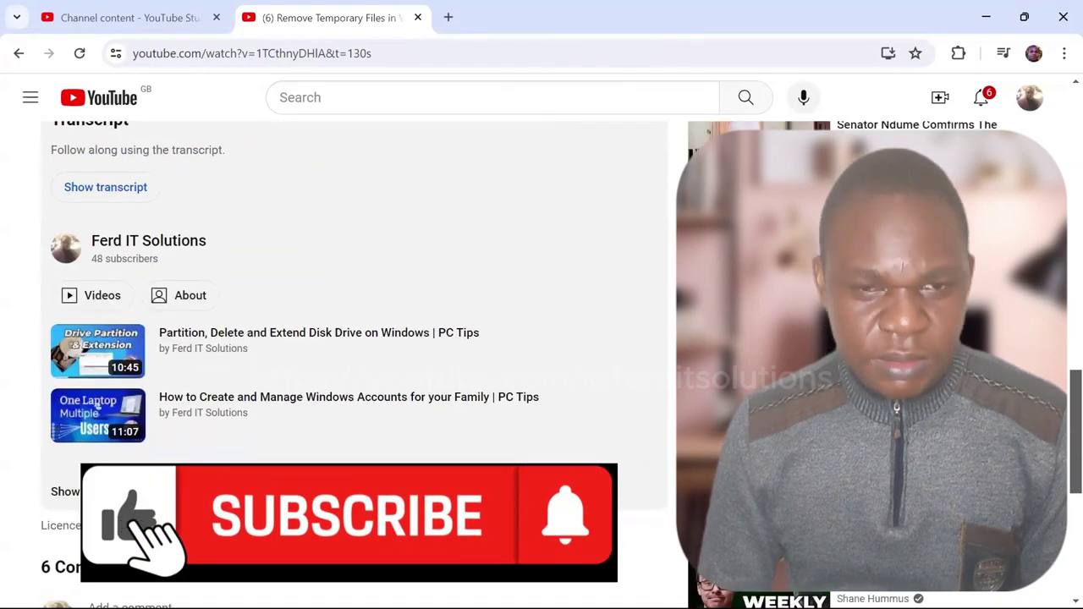
scroll(1060, 163, "up", 1)
scroll(1060, 163, "up", 3)
scroll(1060, 163, "up", 3)
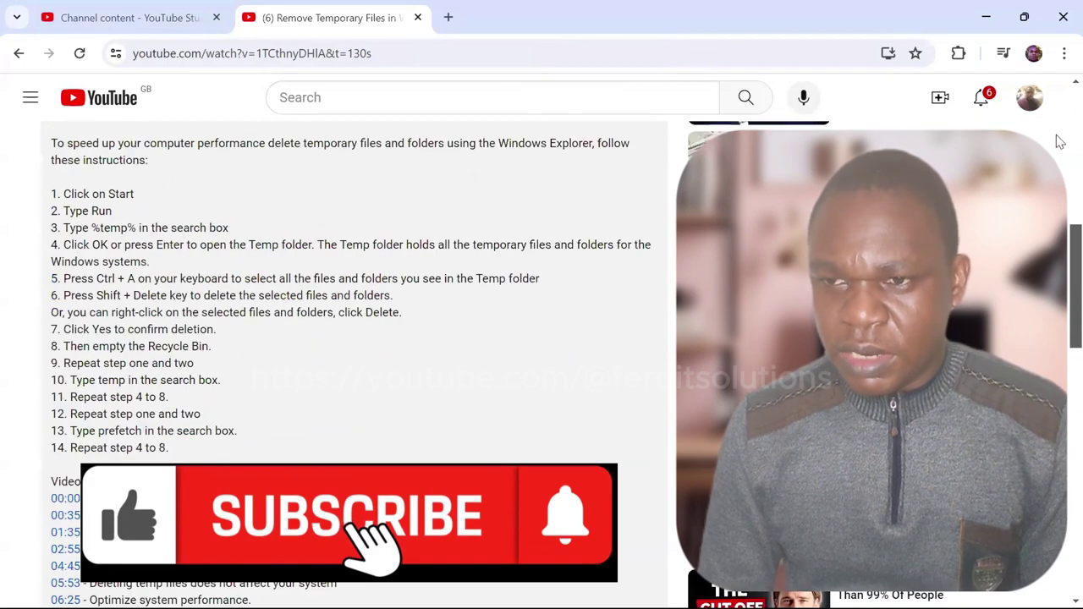
scroll(1060, 142, "up", 5)
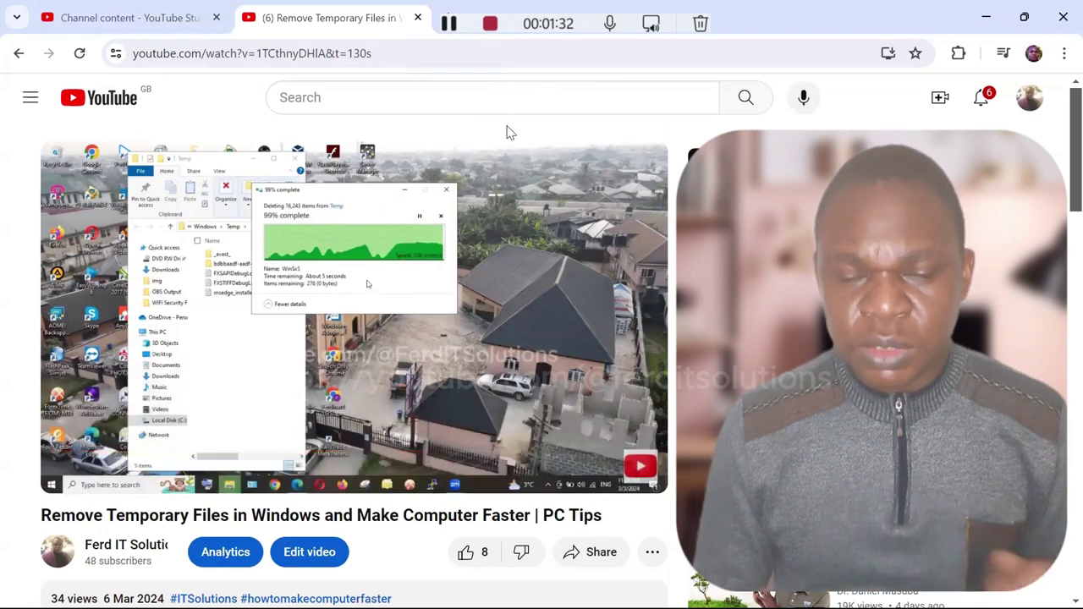
left_click(488, 34)
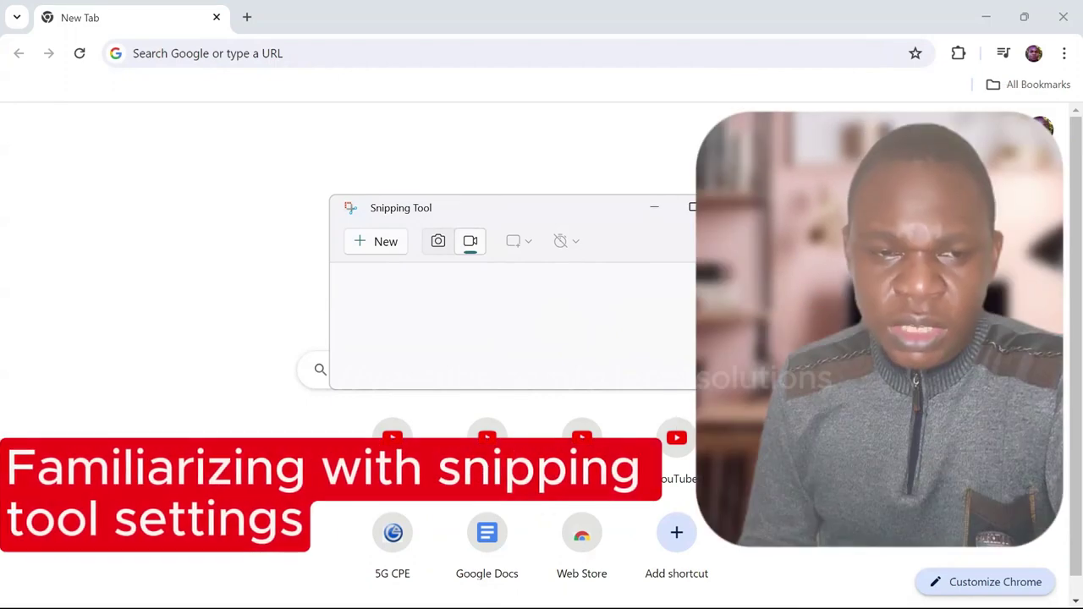
Step: Open Settings from the ... See more menu
left_click(731, 242)
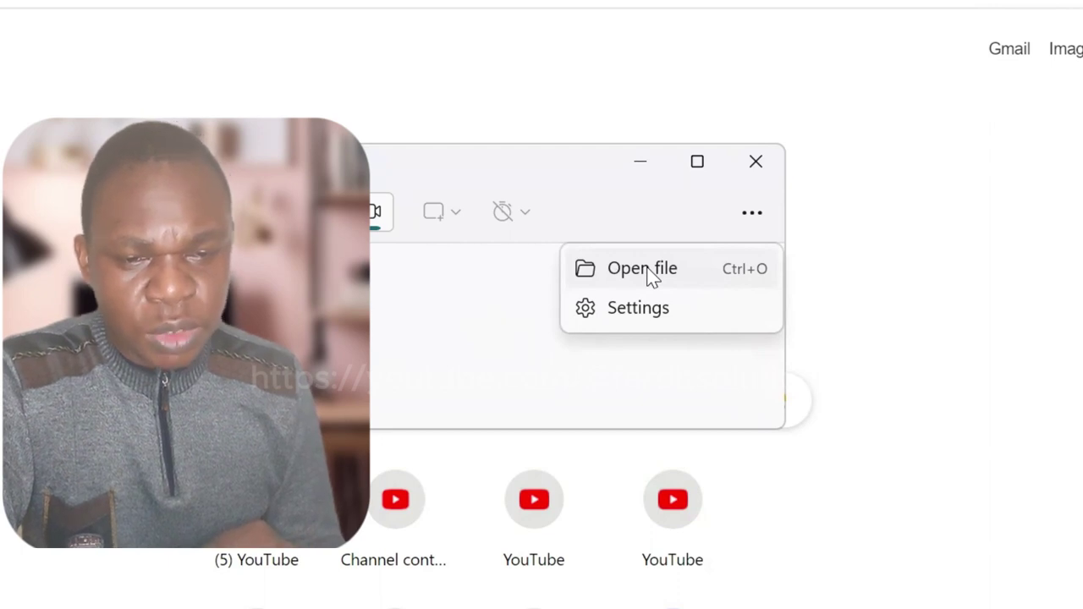
left_click(651, 315)
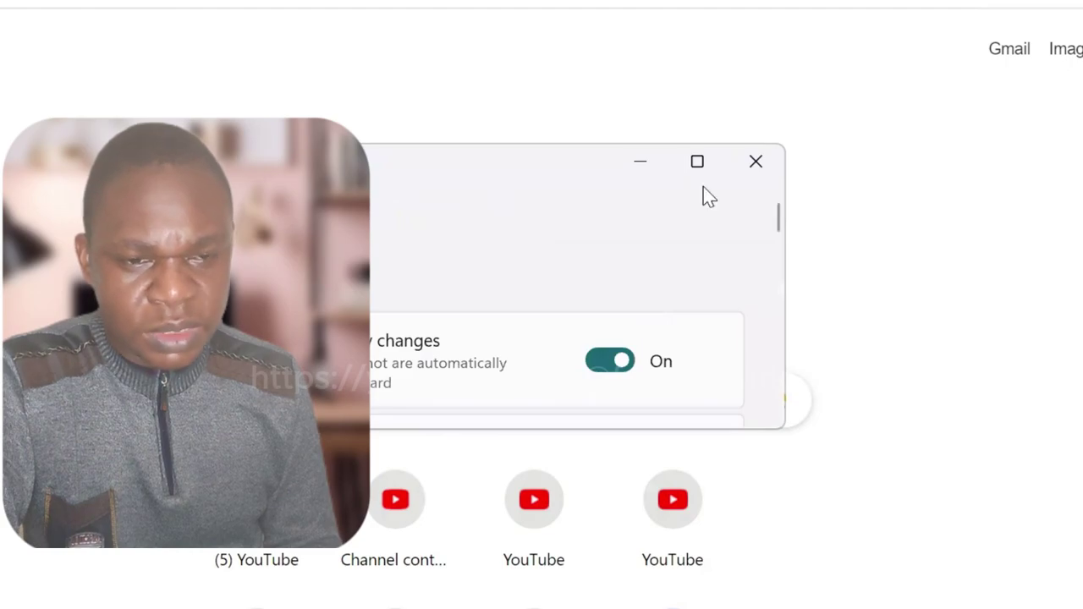
Step: Maximize the Settings window and switch Automatically save screenshots to On
left_click(697, 165)
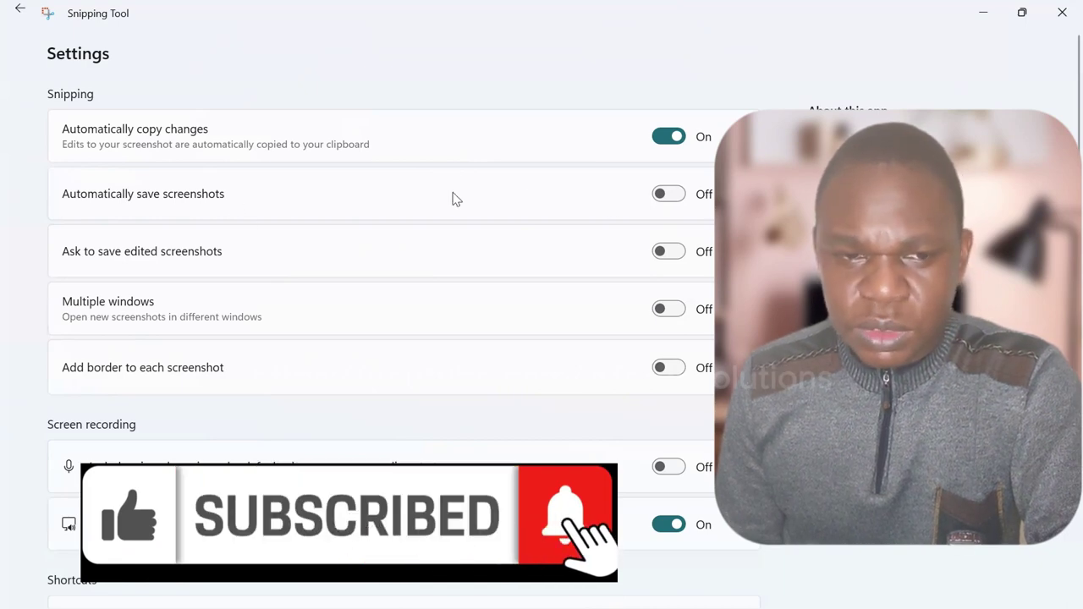
left_click(667, 193)
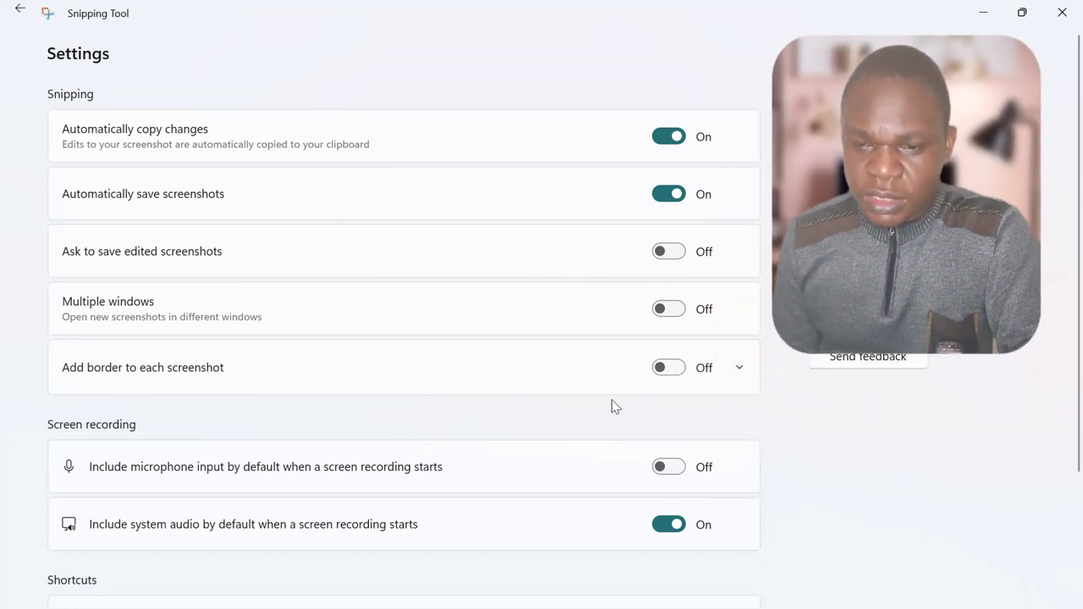
left_click(741, 370)
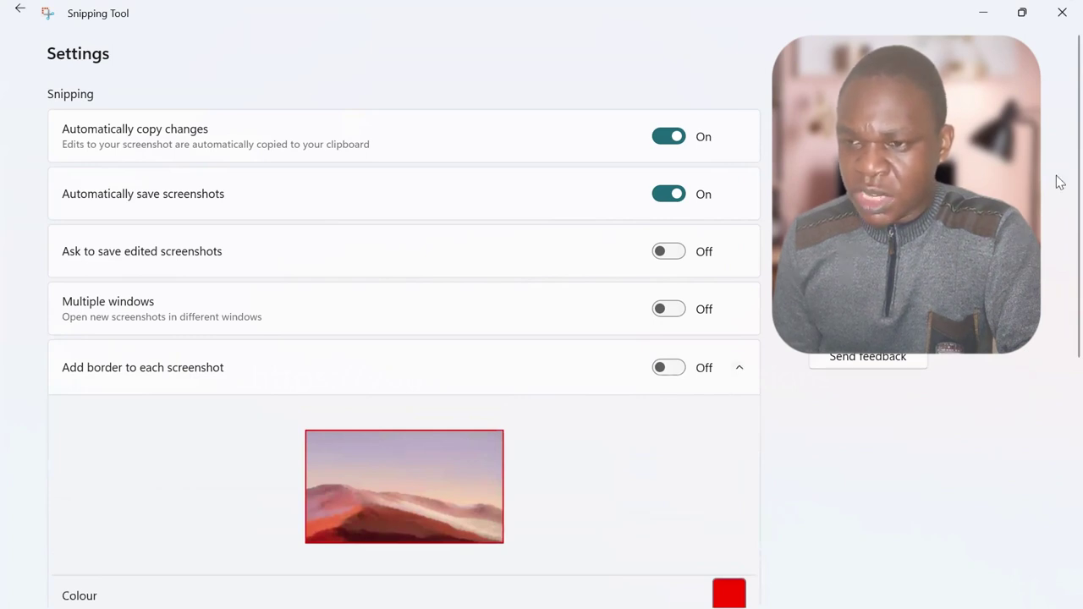
scroll(1056, 212, "down", 3)
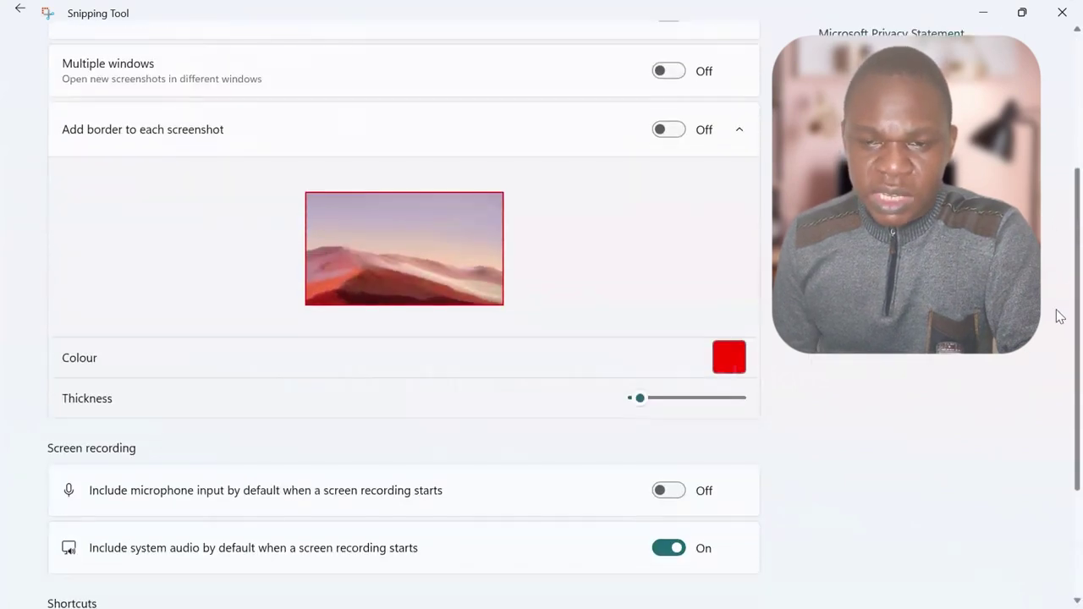
left_click(732, 364)
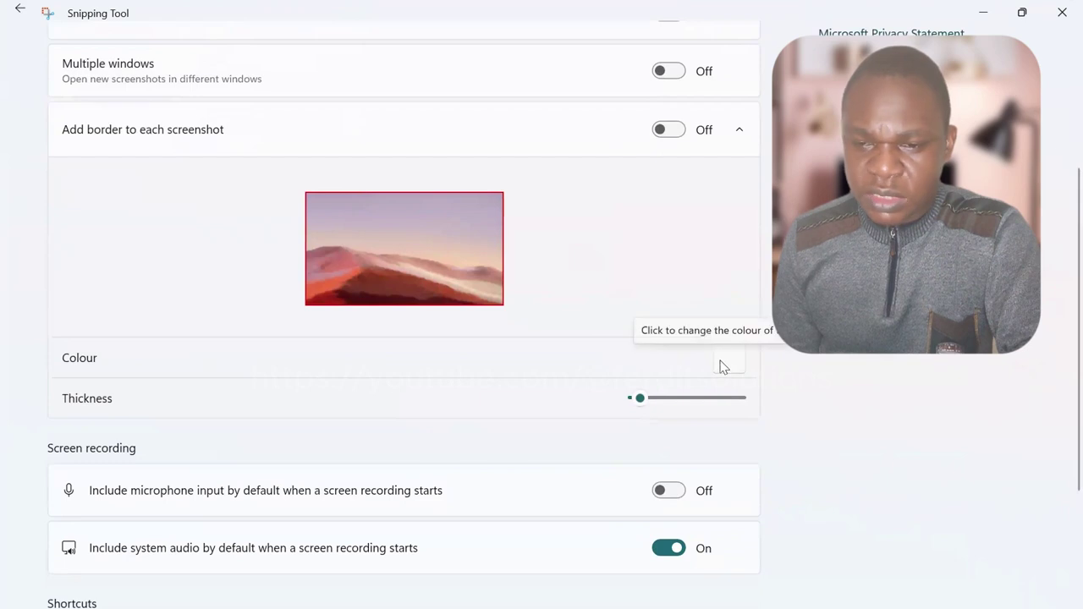
left_click(731, 363)
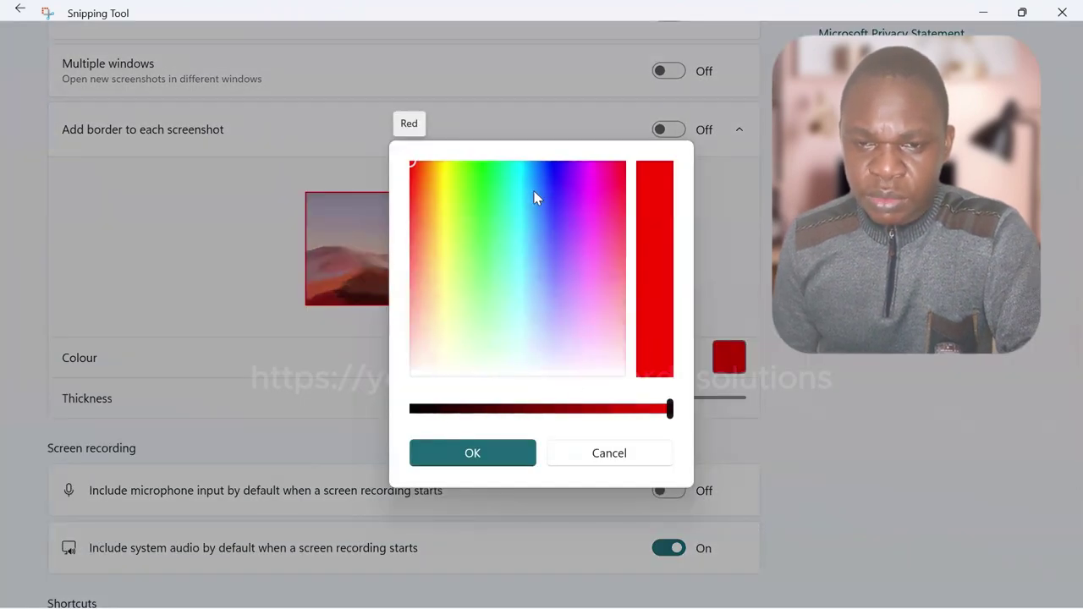
key("Escape")
mouse_move(637, 398)
left_mouse_down()
mouse_move(733, 398)
mouse_move(755, 423)
mouse_move(624, 410)
left_mouse_up()
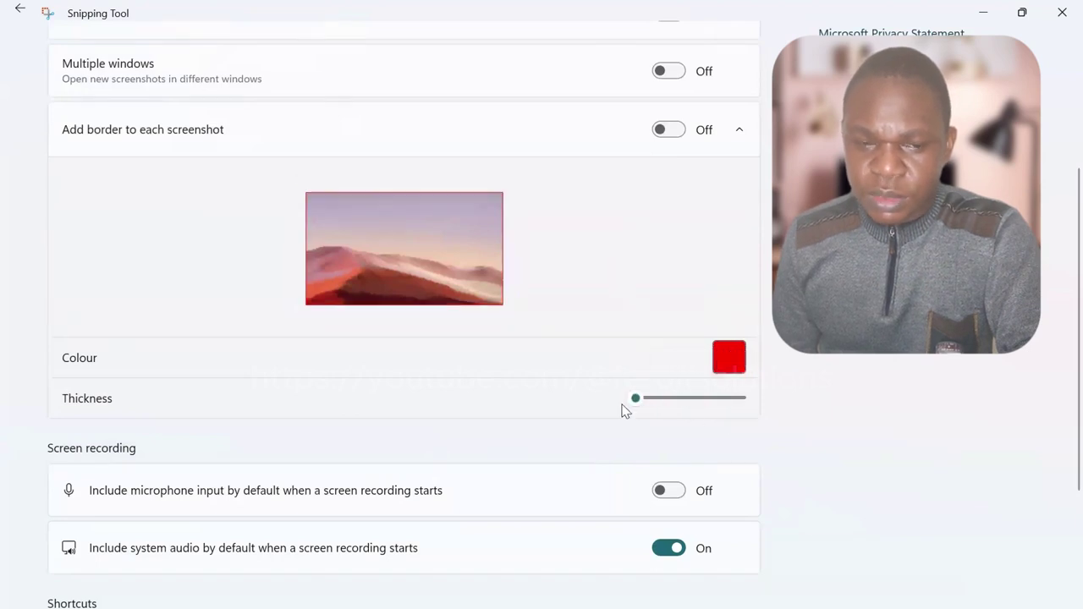
left_click(743, 134)
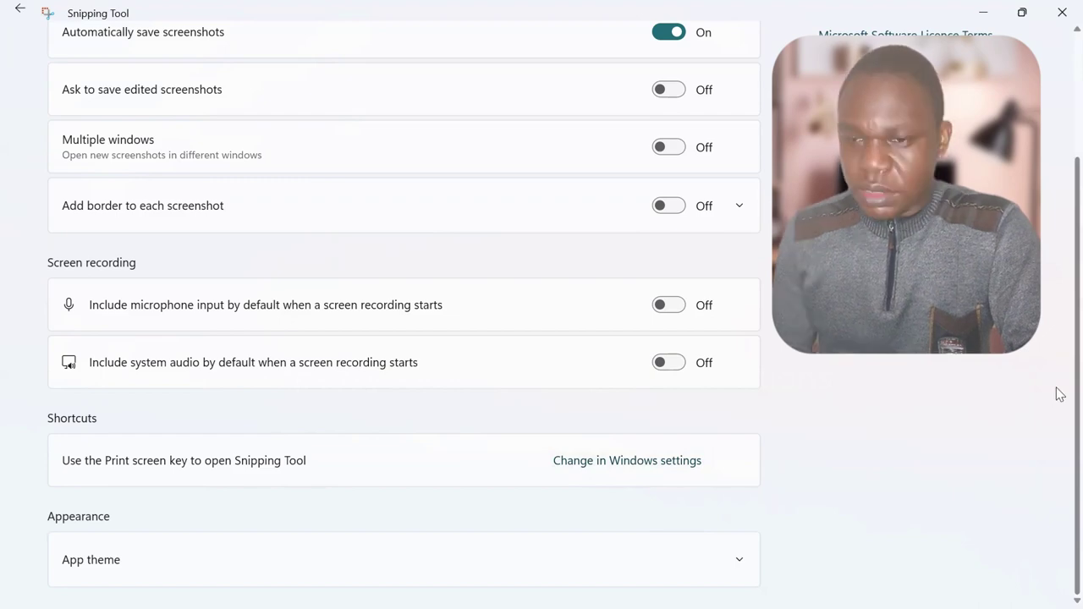
scroll(1057, 262, "up", 3)
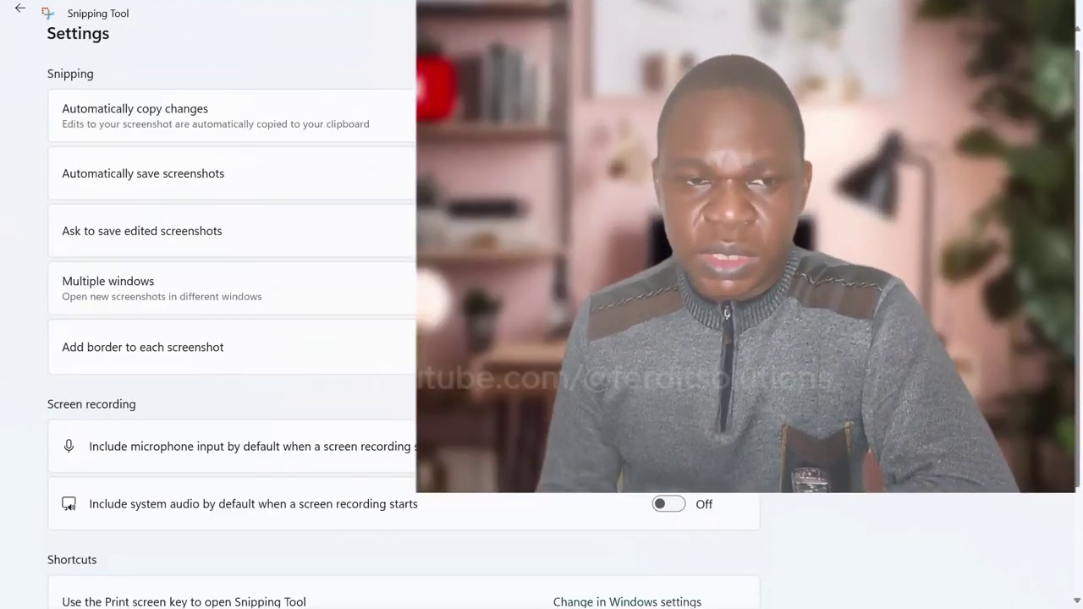